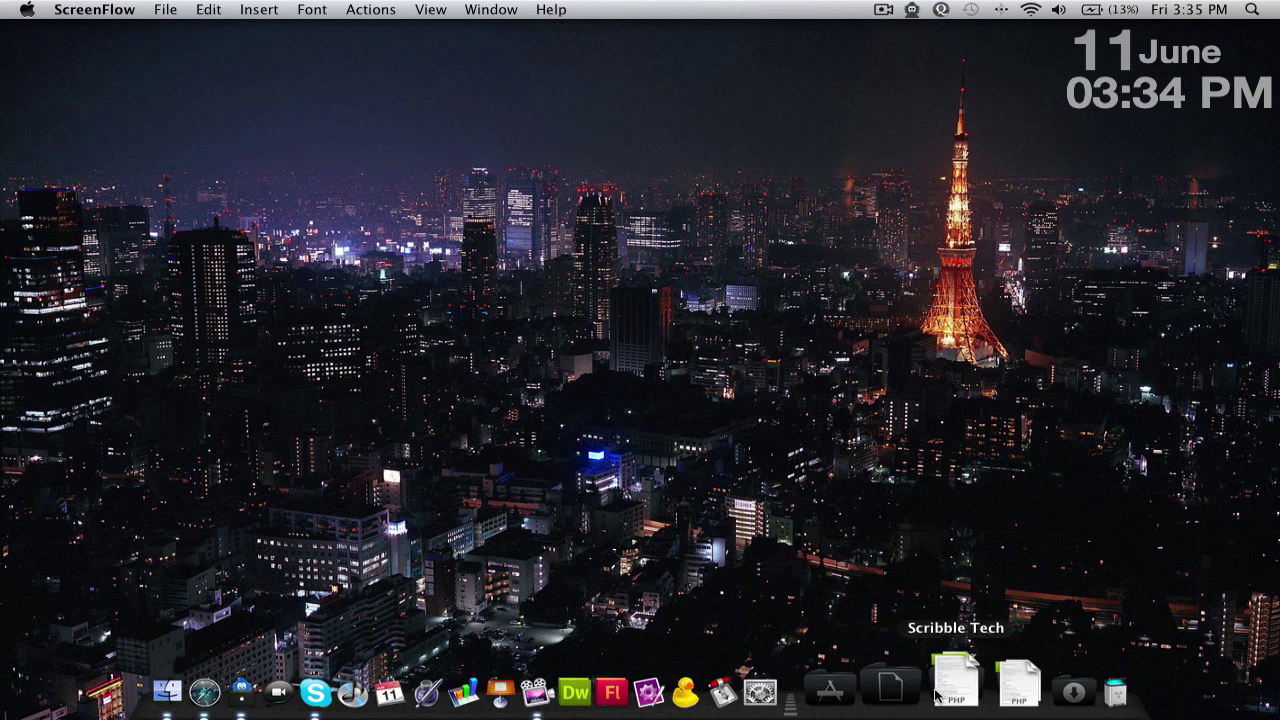
Step: Open the Dock's Applications stack as a grid of installed apps
left_click(872, 690)
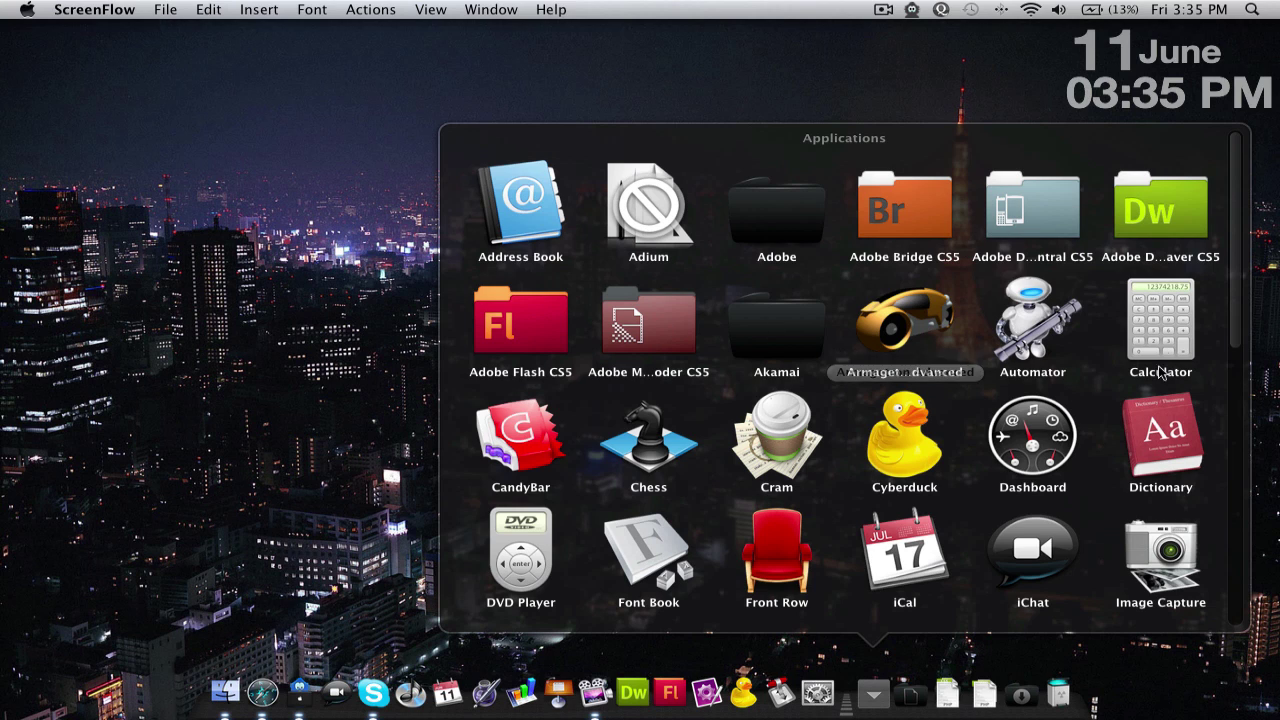
Step: Launch CandyBar and show the General Icons and Folder Icons wells above My Icons
left_click(520, 435)
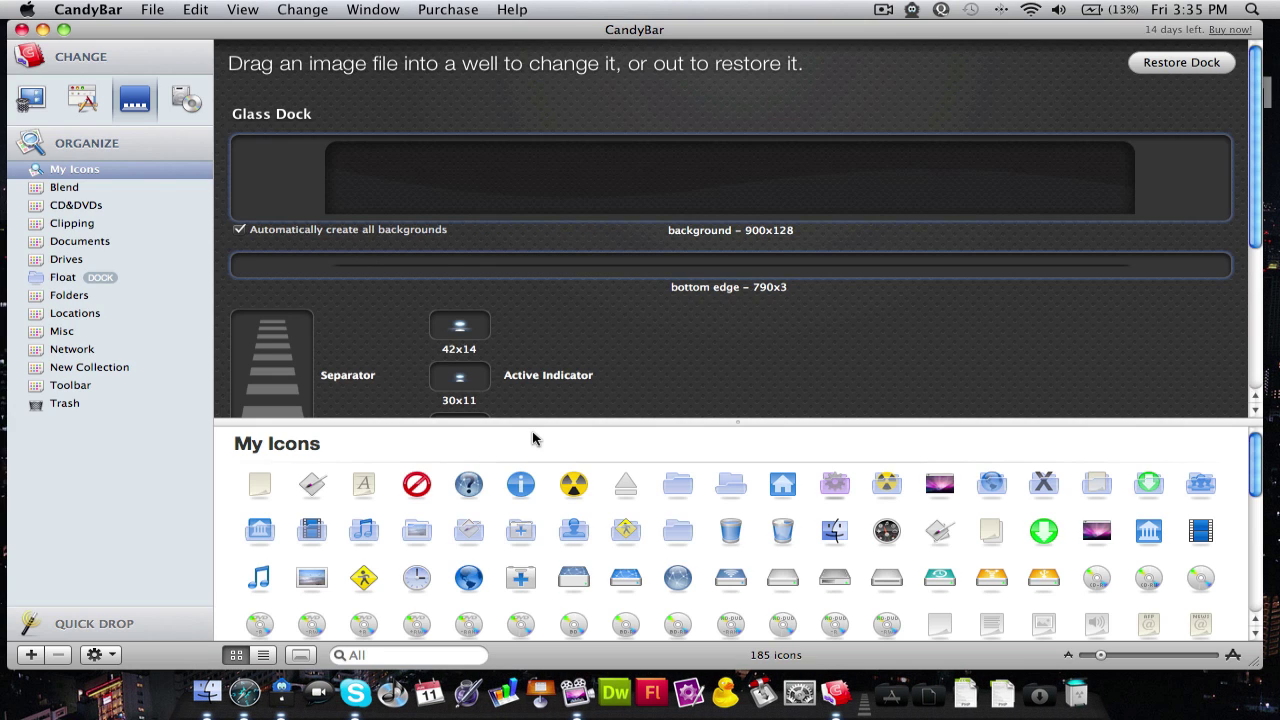
scroll(537, 498, "down", 10)
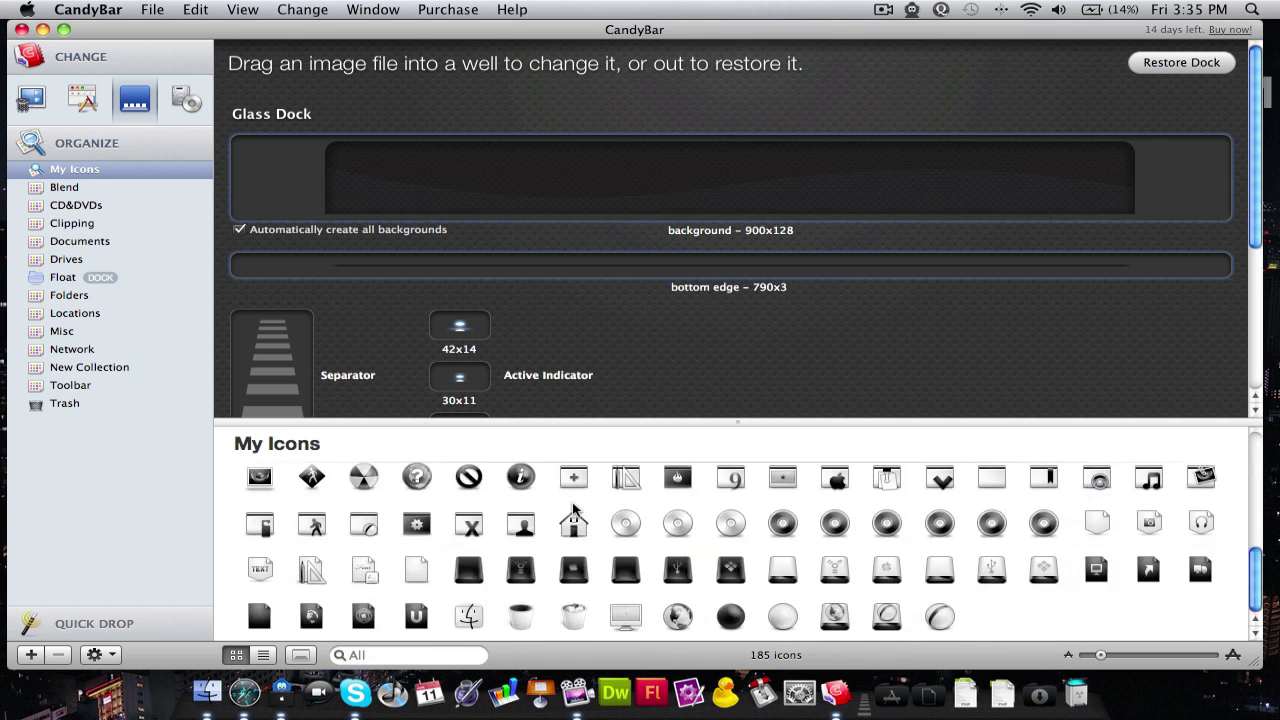
scroll(572, 512, "up", 10)
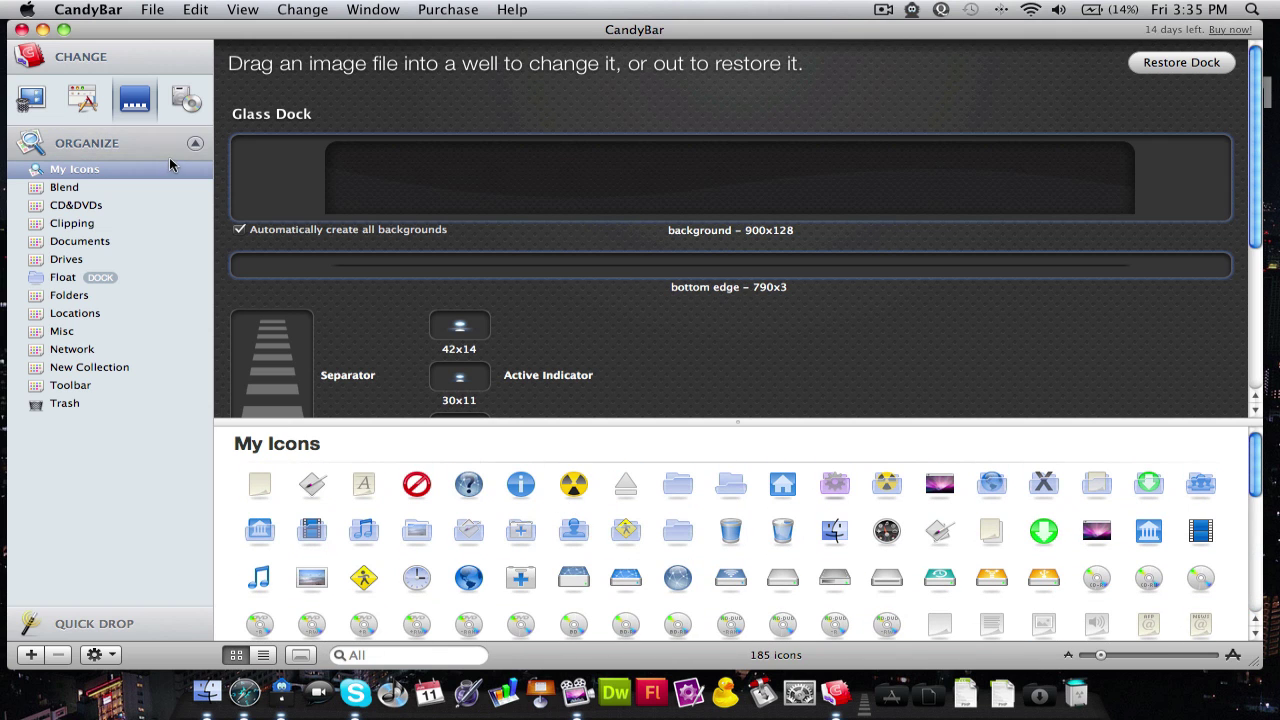
left_click(36, 104)
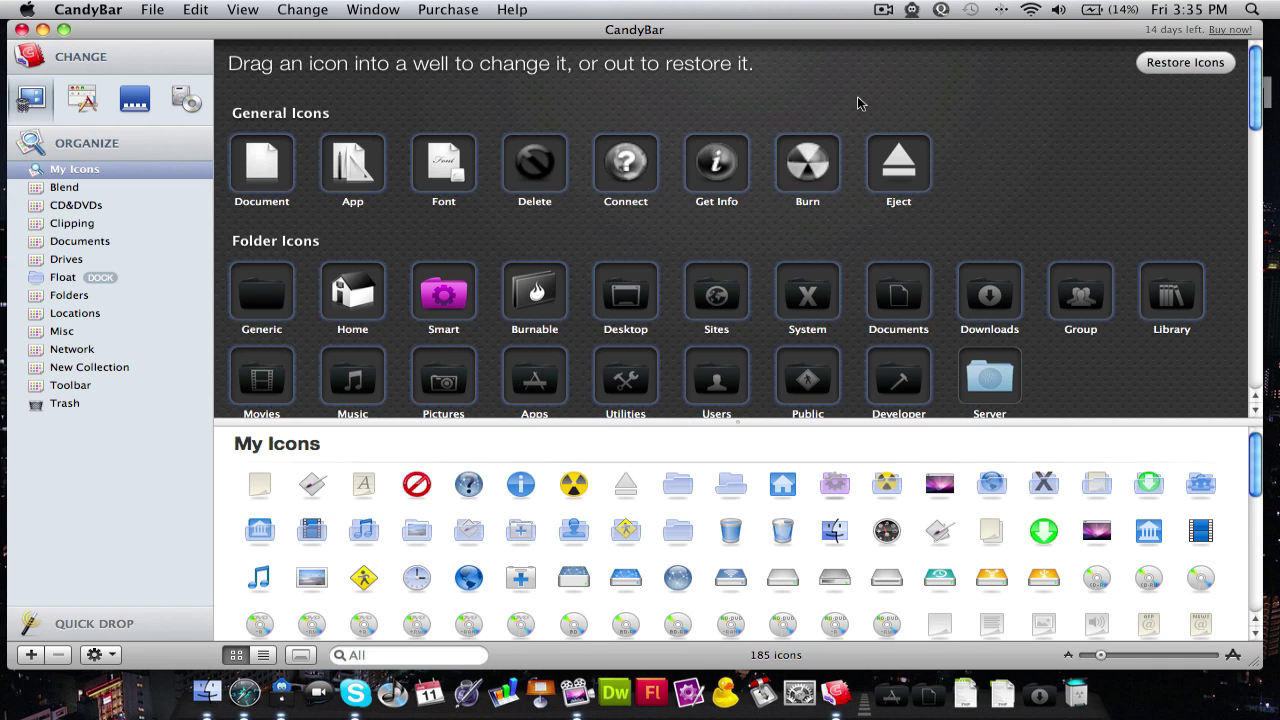
left_click_drag(912, 155, 1000, 165)
scroll(711, 240, "down", 6)
scroll(698, 250, "down", 10)
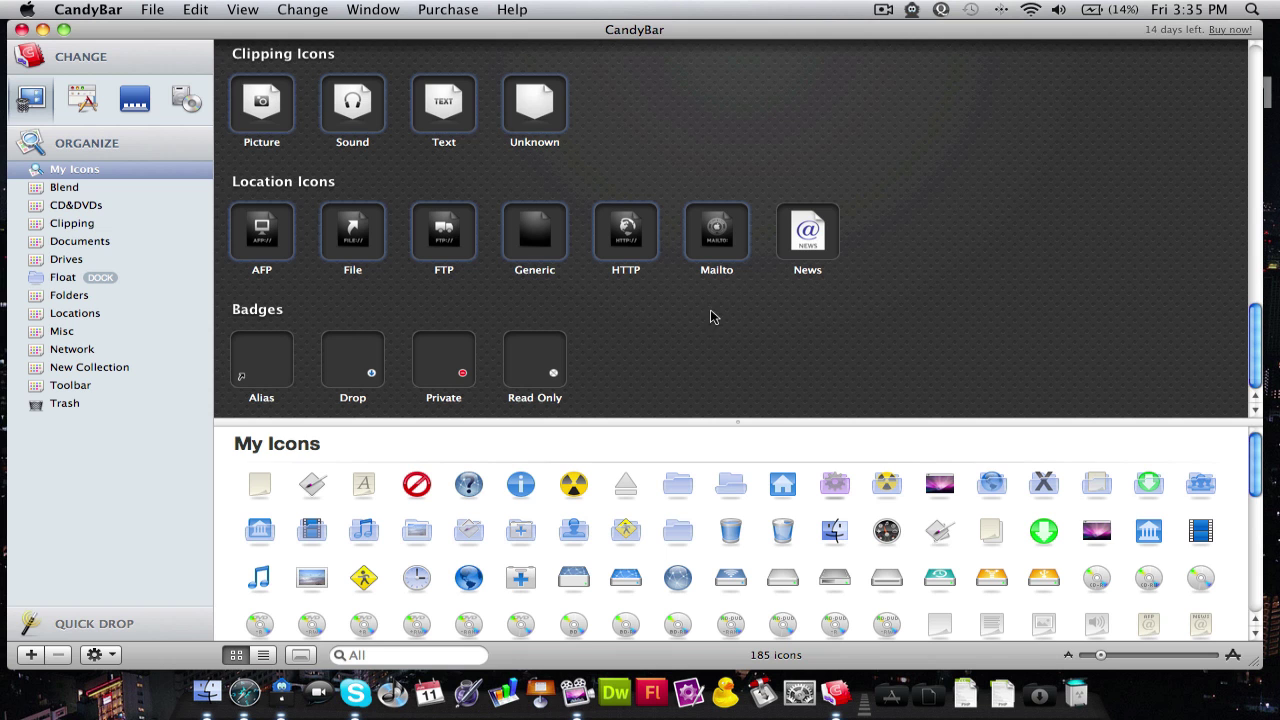
scroll(702, 305, "up", 12)
scroll(702, 305, "up", 10)
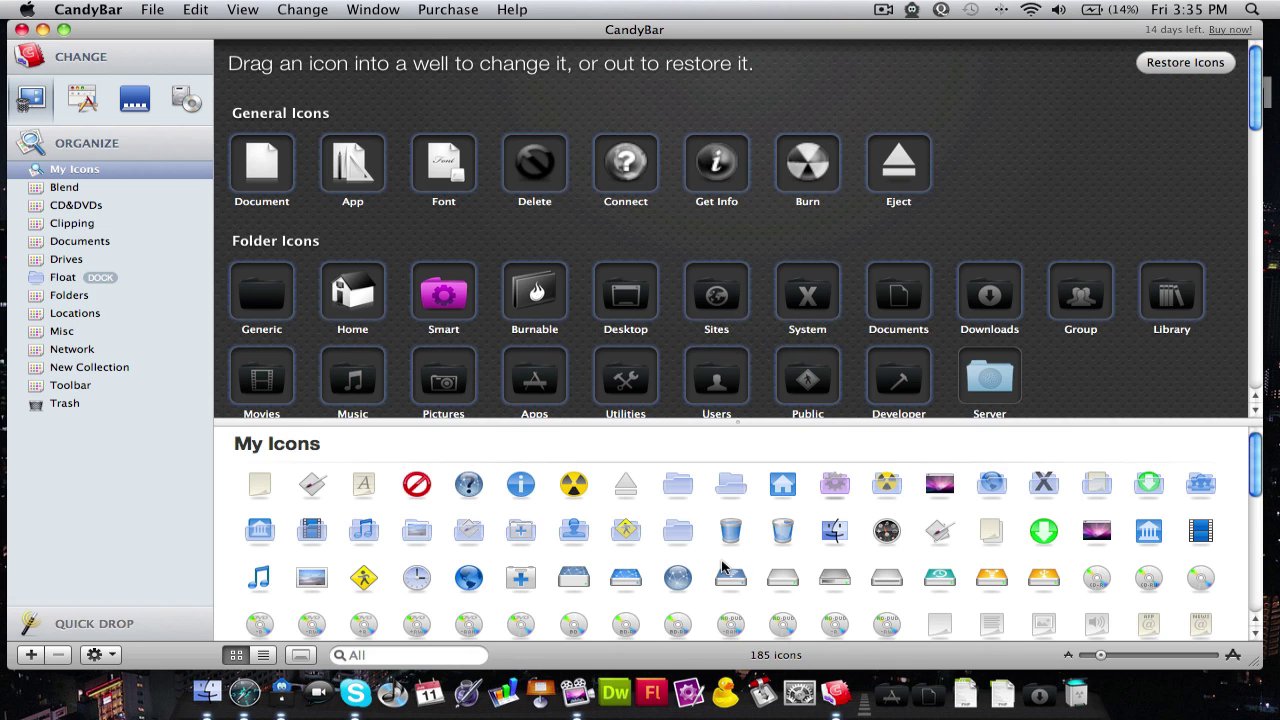
scroll(724, 568, "down", 1)
scroll(724, 568, "down", 10)
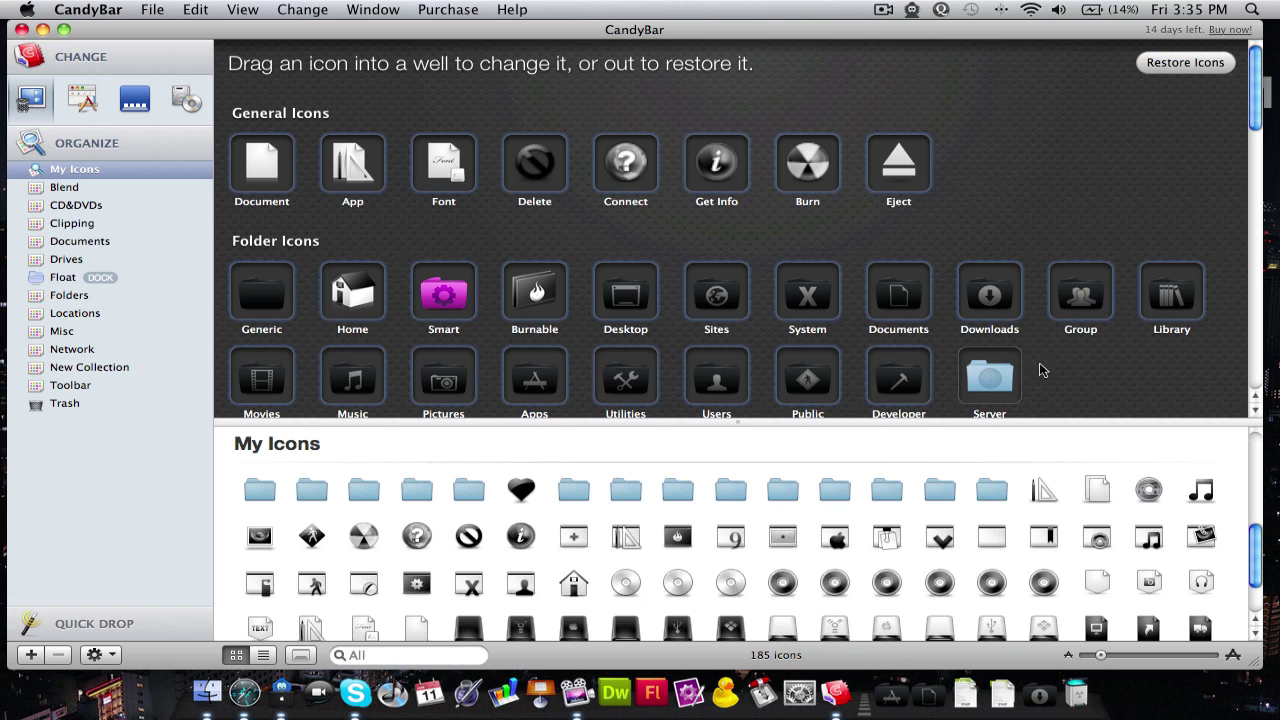
scroll(1039, 370, "down", 3)
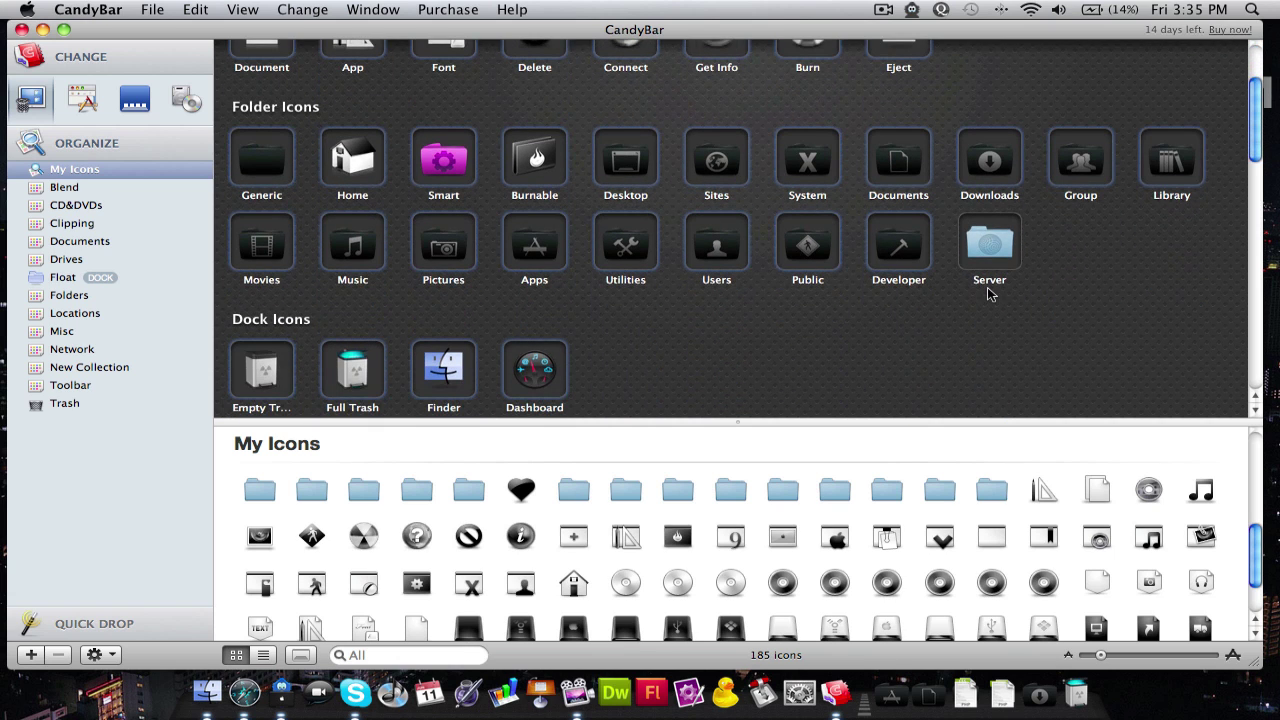
scroll(814, 320, "down", 6)
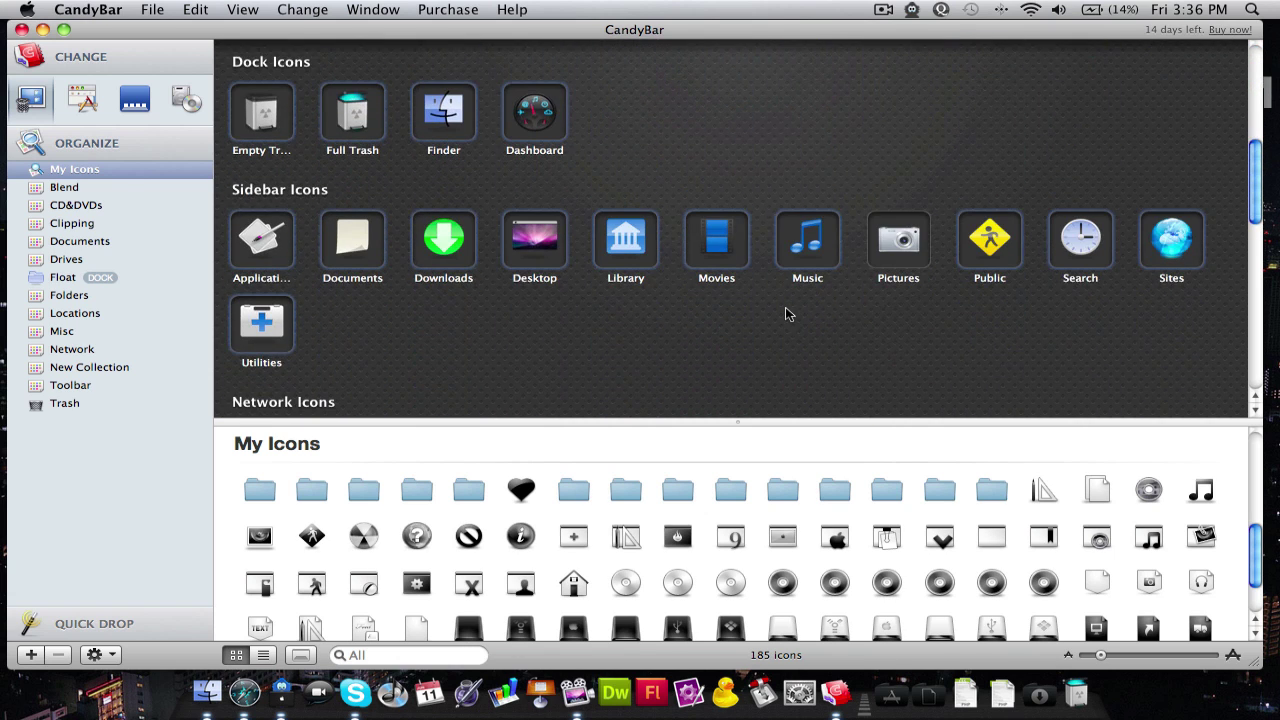
scroll(688, 340, "up", 6)
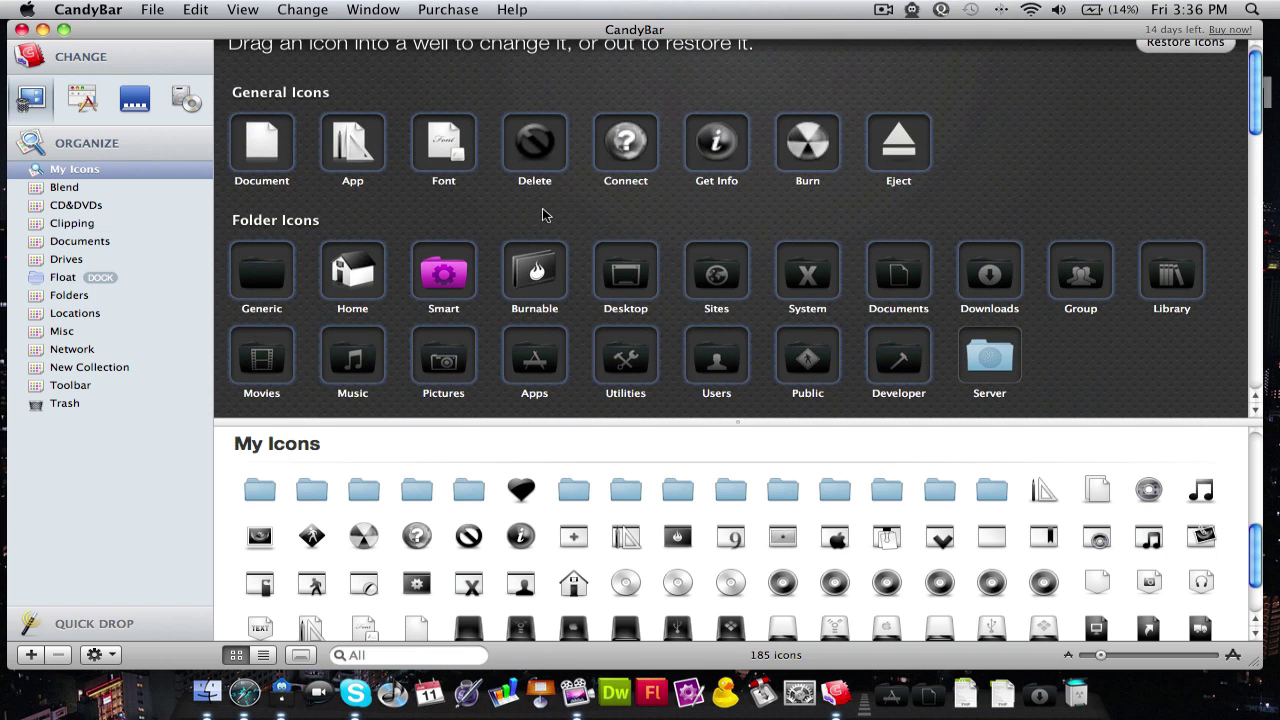
scroll(548, 214, "down", 6)
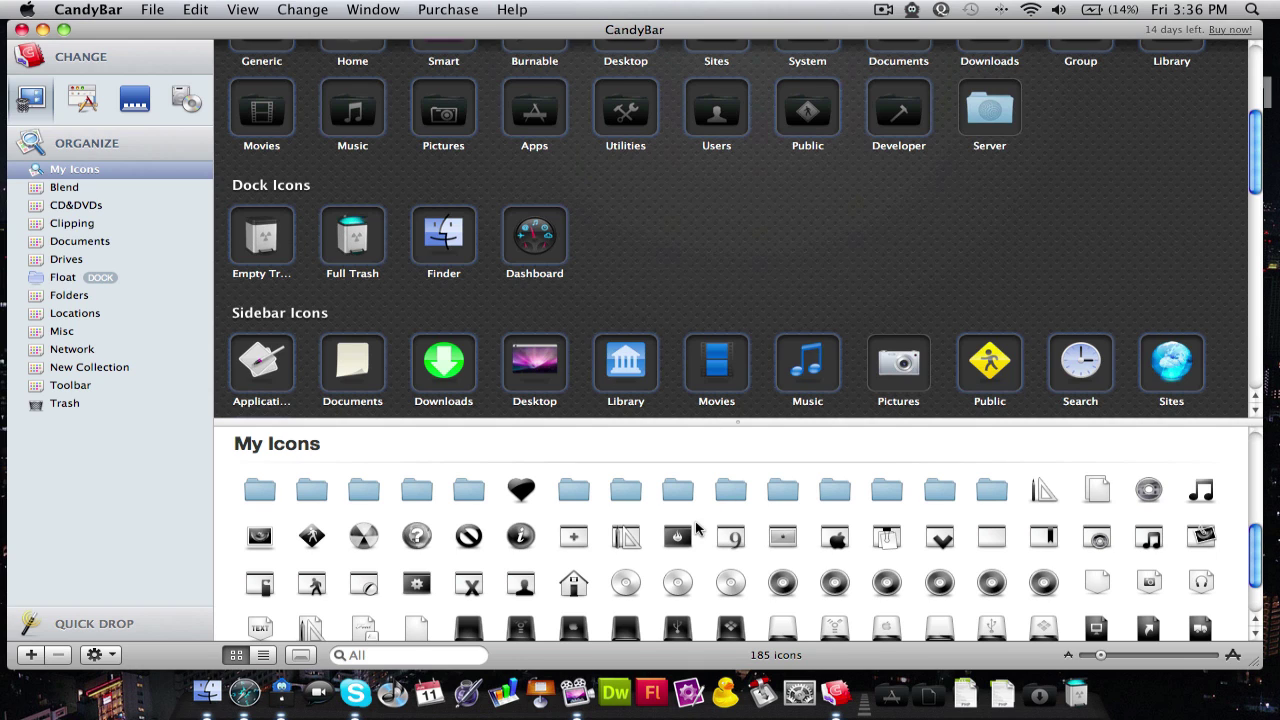
scroll(697, 529, "down", 2)
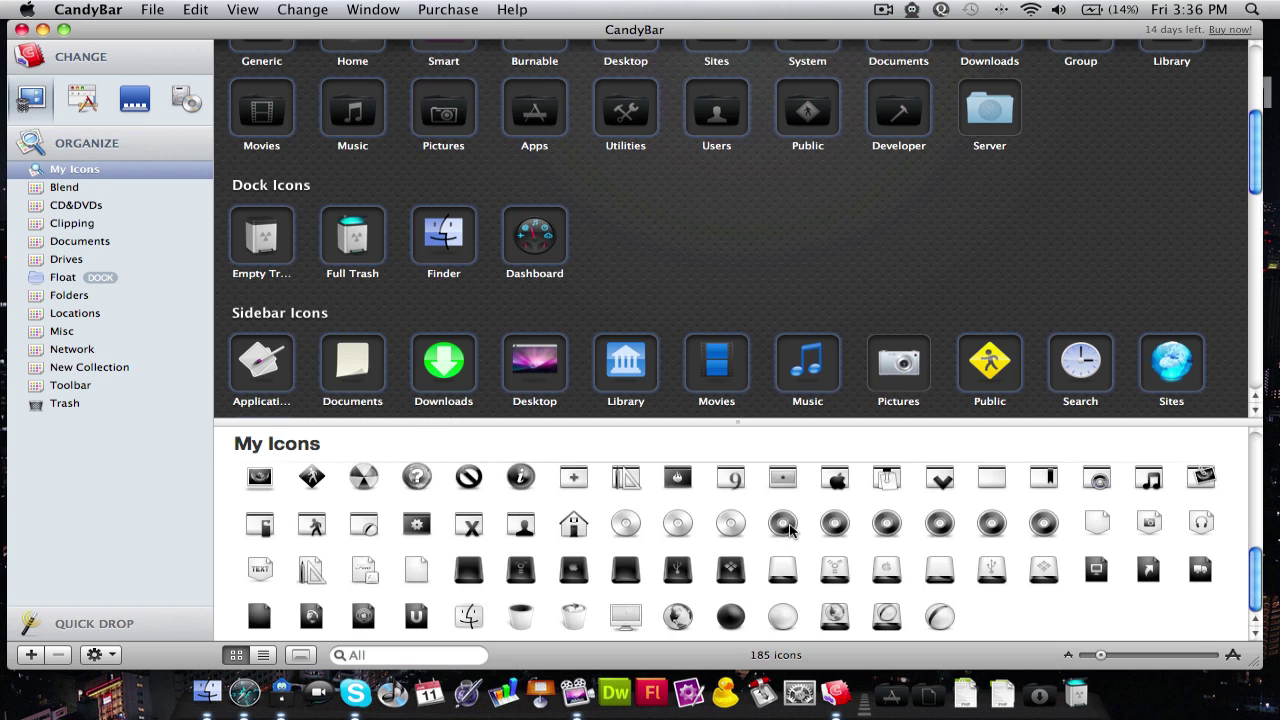
left_click(1040, 695)
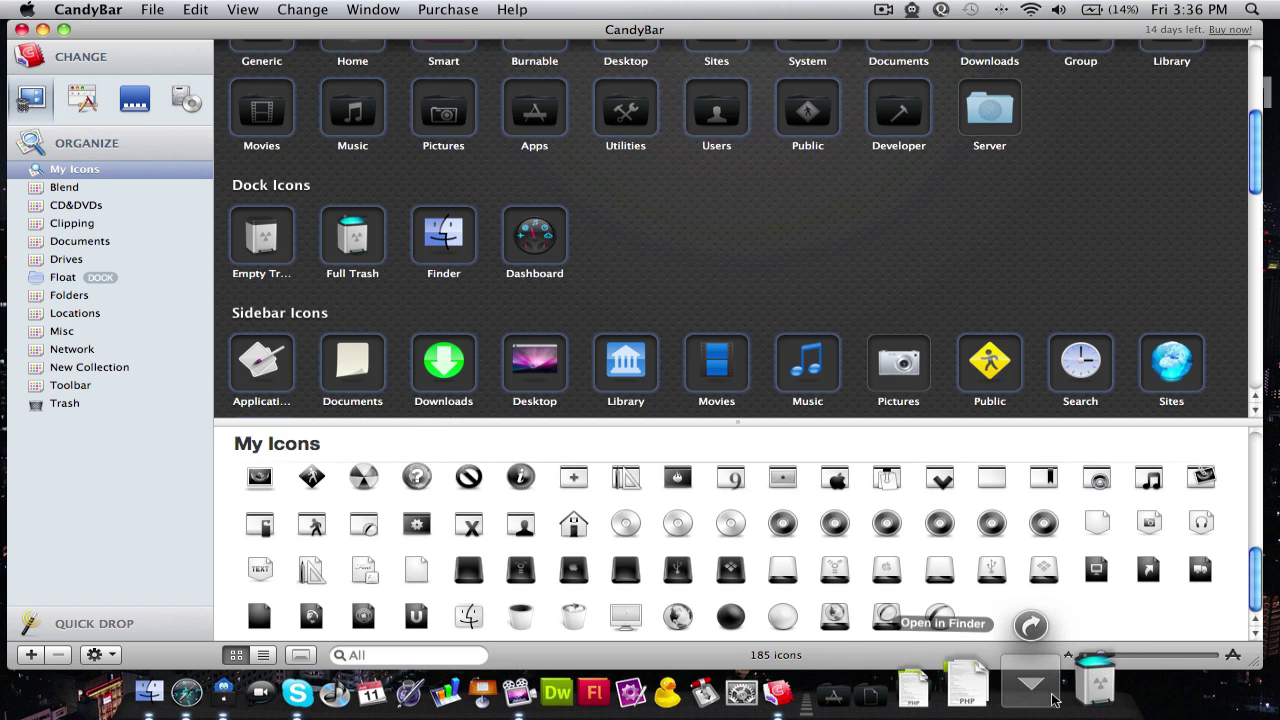
left_click(1052, 698)
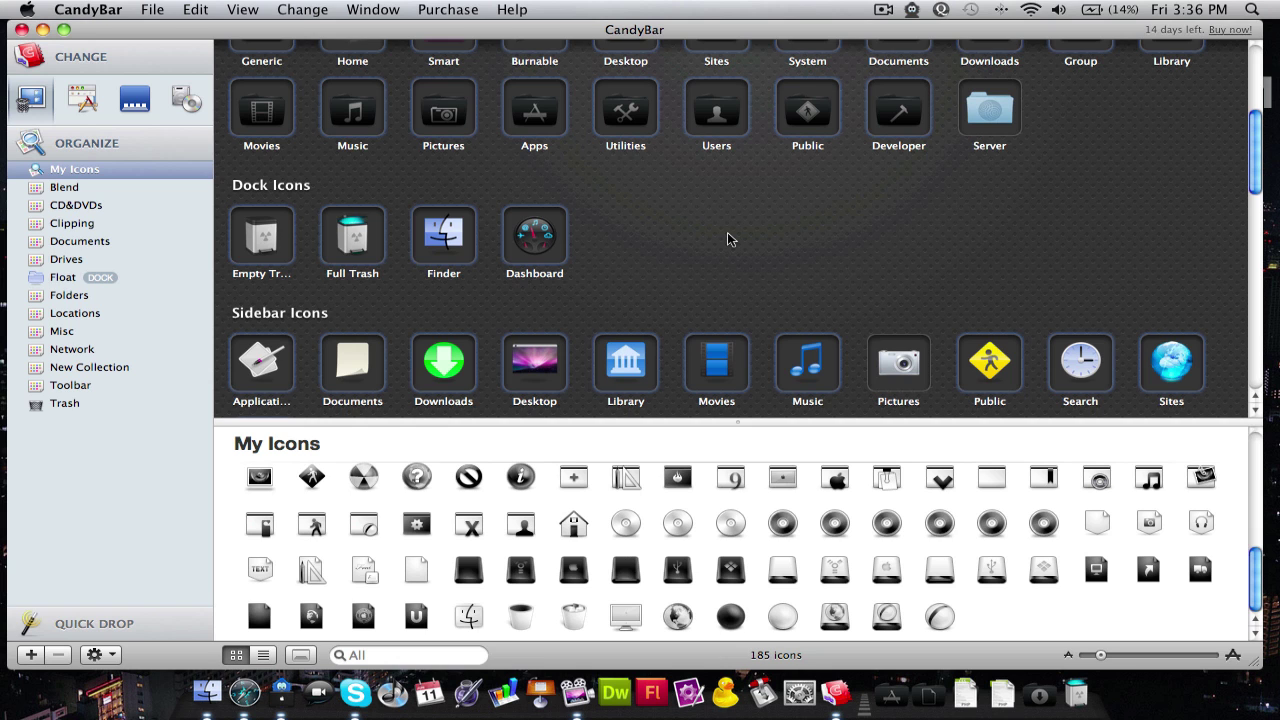
Step: Drag the X-marked Folder System icon from My Icons onto the Server folder well
scroll(727, 233, "up", 5)
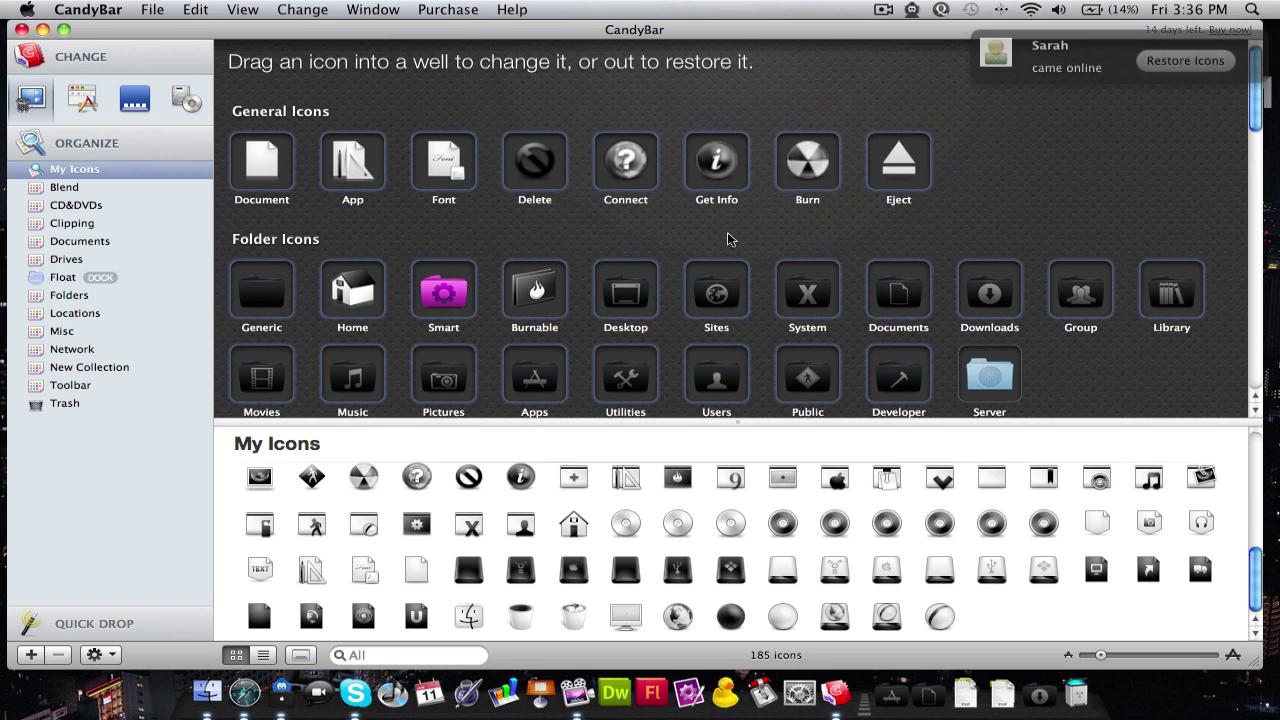
scroll(727, 239, "down", 2)
scroll(727, 239, "down", 1)
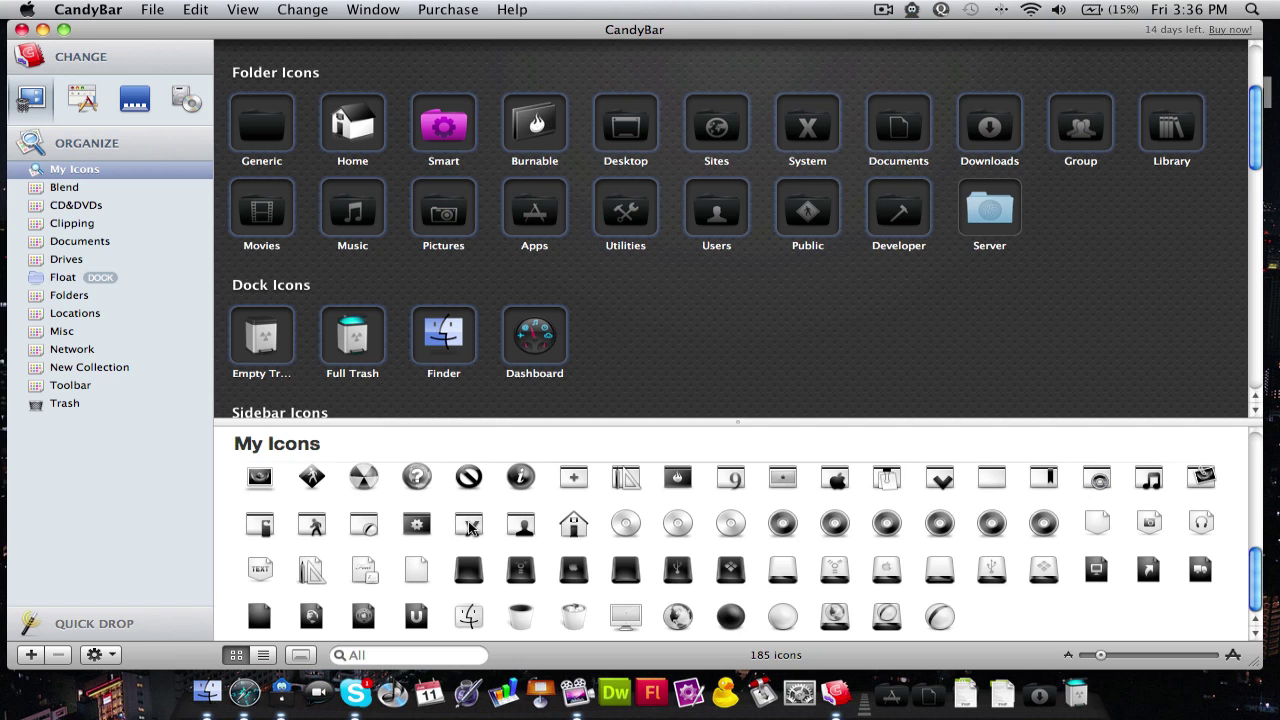
left_click(470, 528)
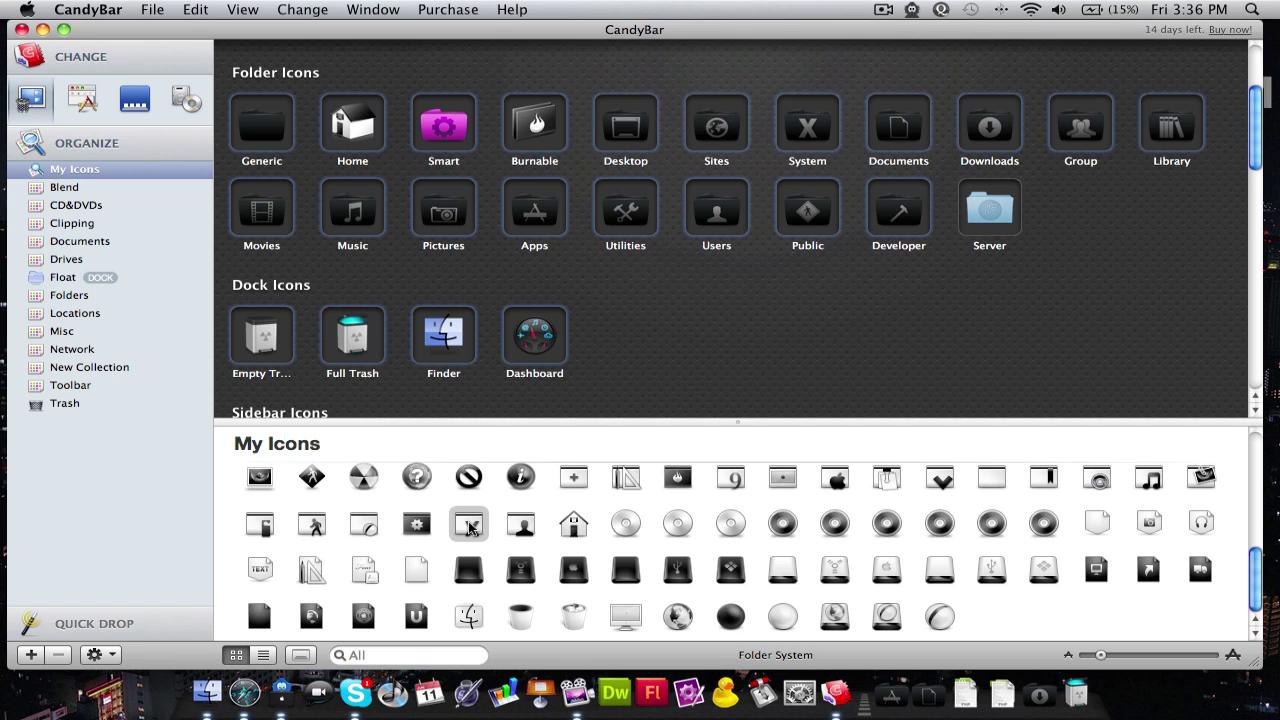
left_click_drag(470, 528, 986, 191)
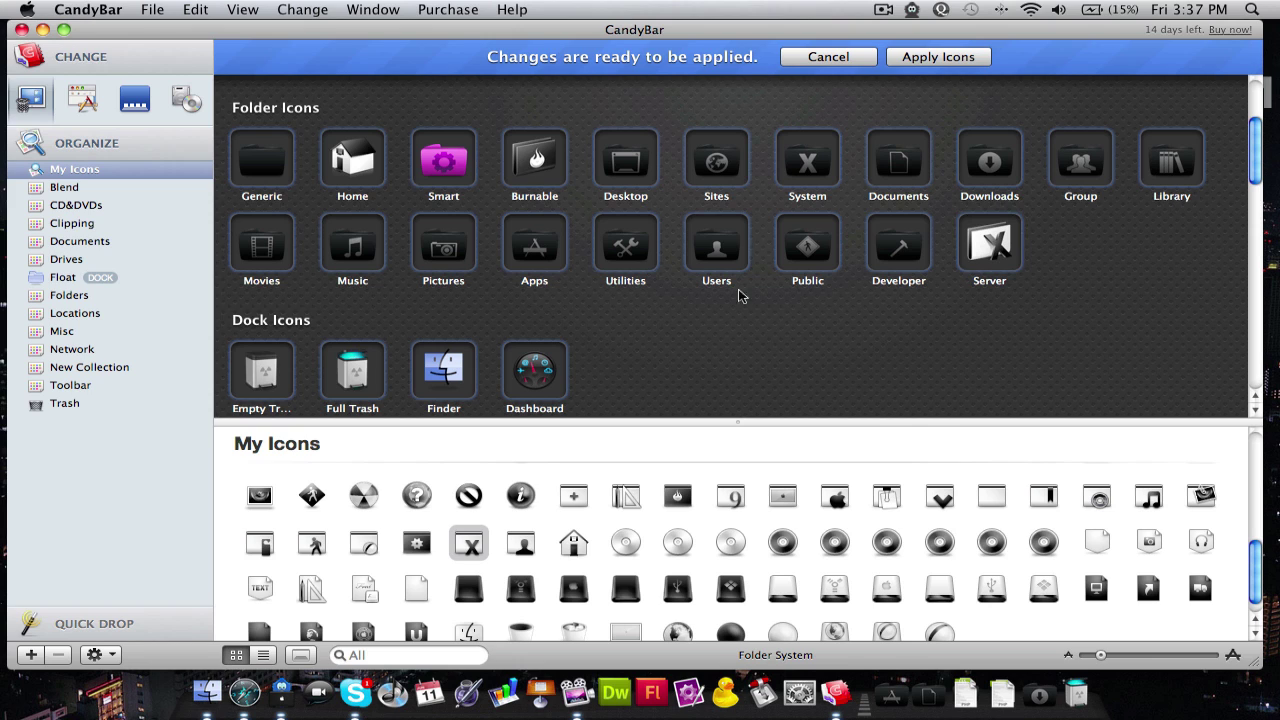
Step: Apply the pending icon change using the admin password, declining the log-out prompt
left_click(909, 59)
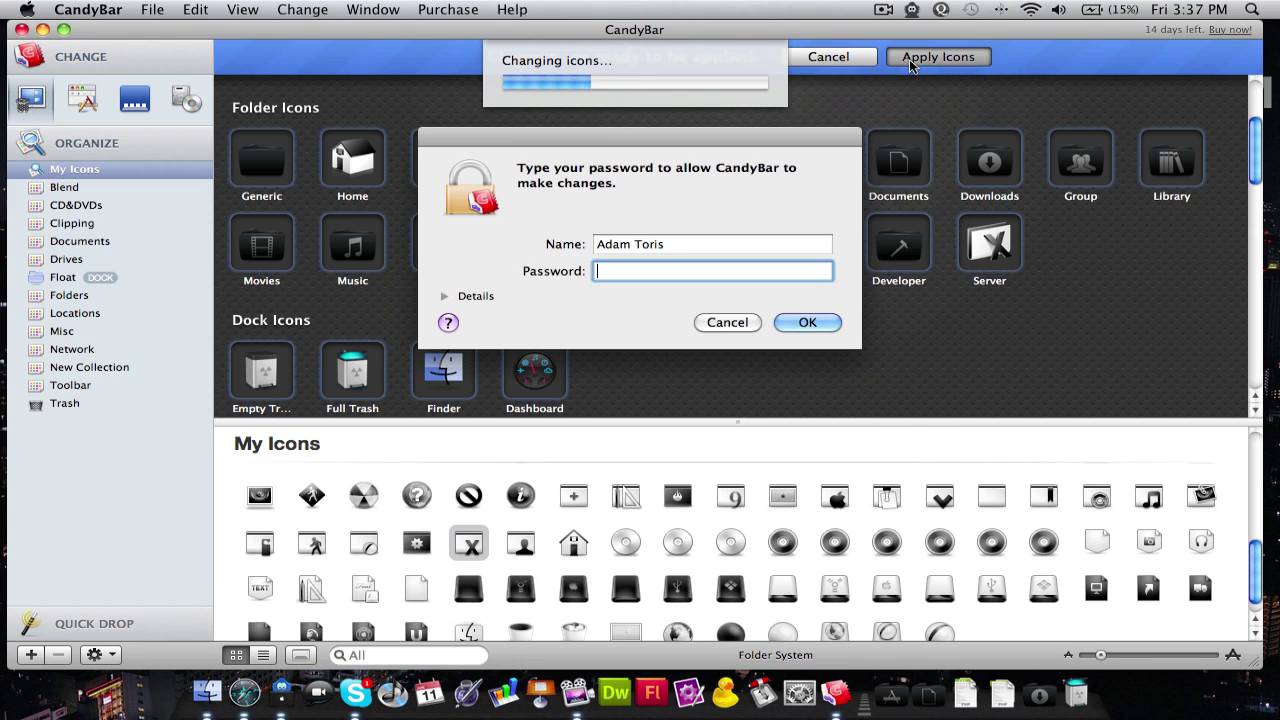
type("•••••••••")
key("Return")
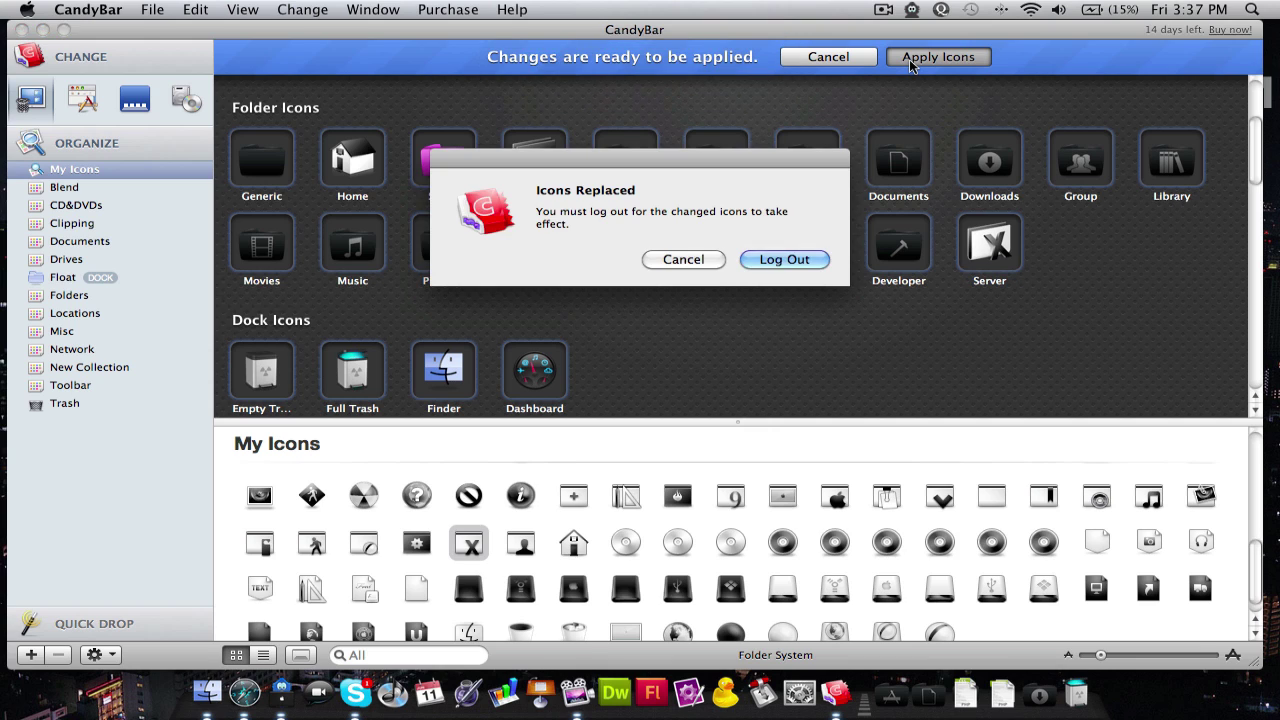
left_click(678, 260)
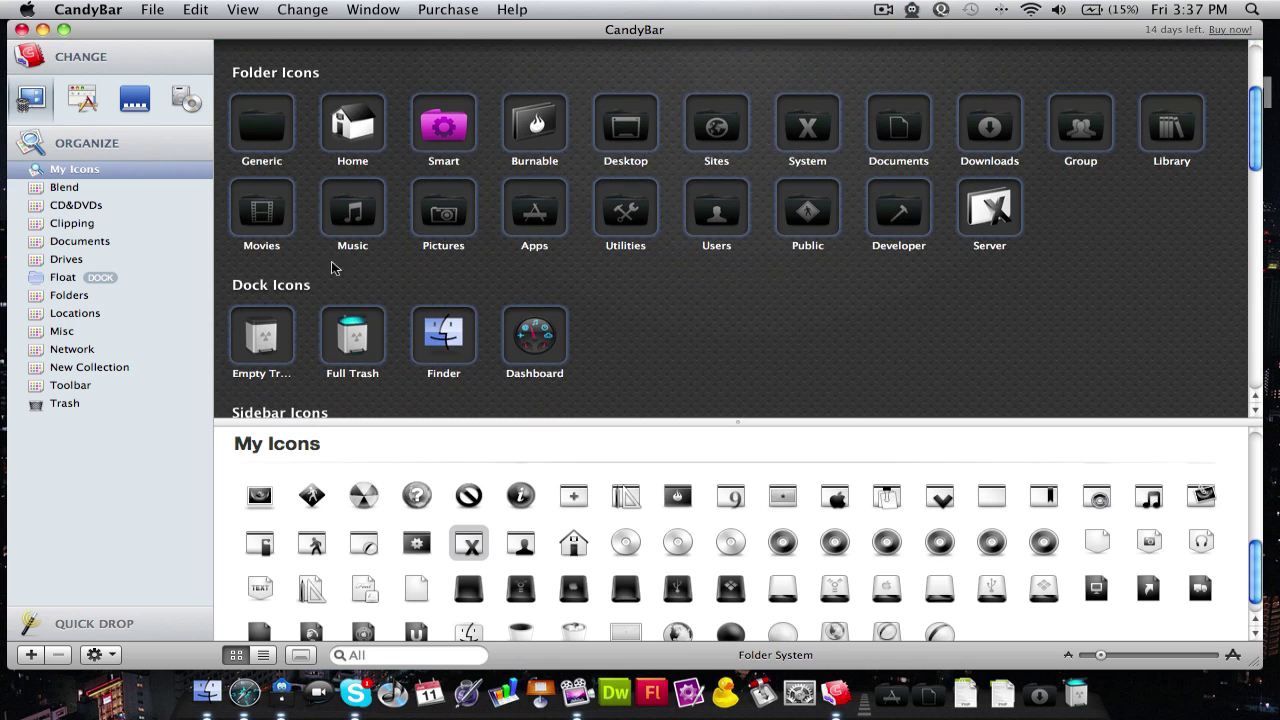
Step: Browse the New Collection, Blend and CD&DVDs icon sets, then switch to application icons
left_click(63, 369)
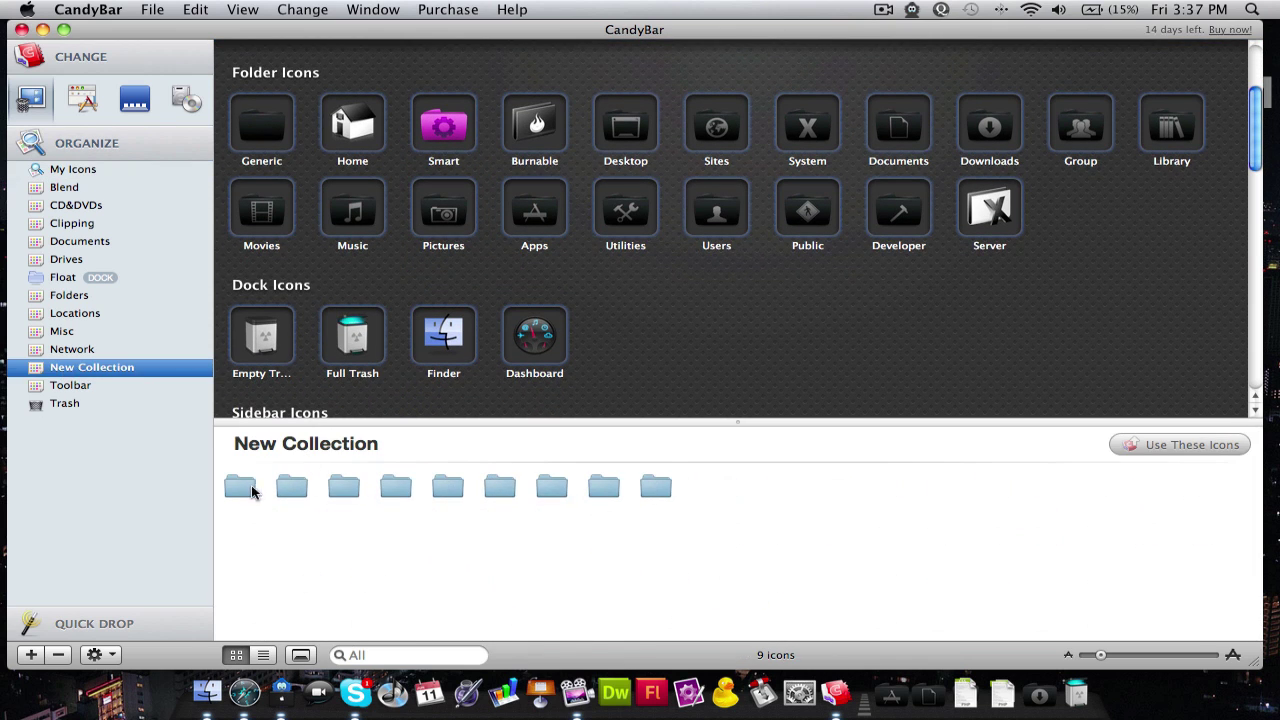
left_click(53, 189)
left_click(57, 207)
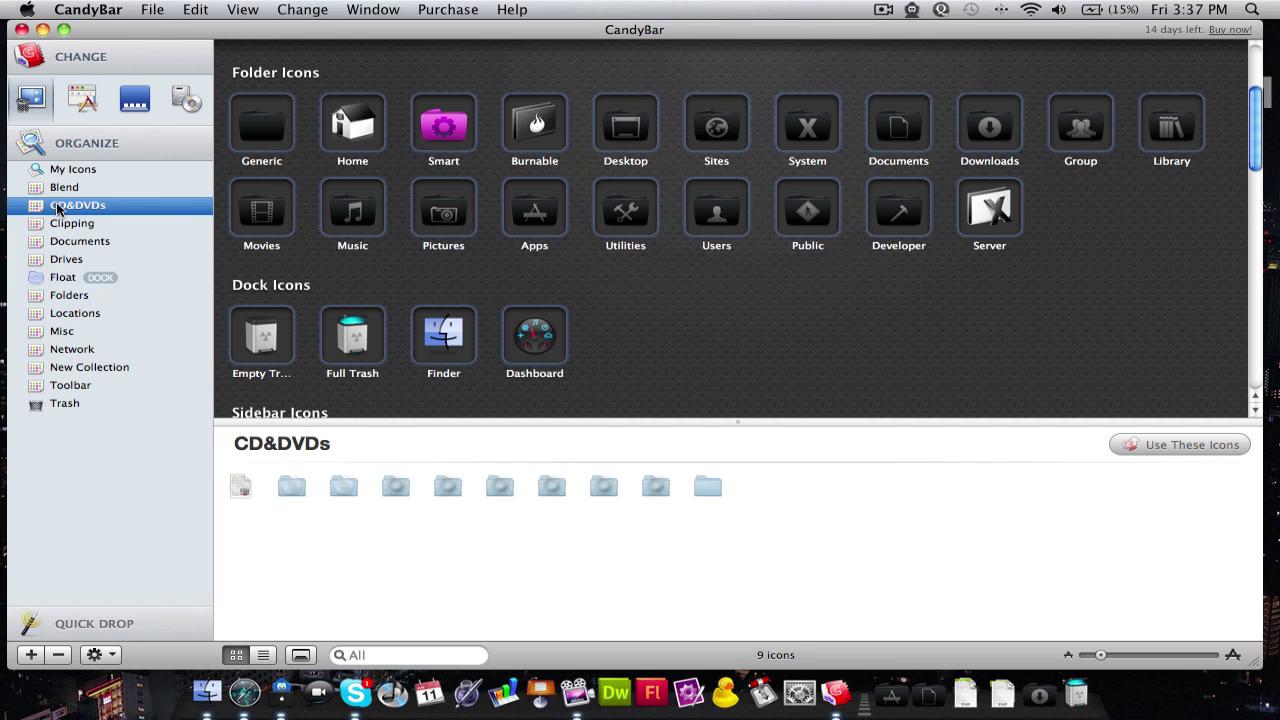
left_click(74, 99)
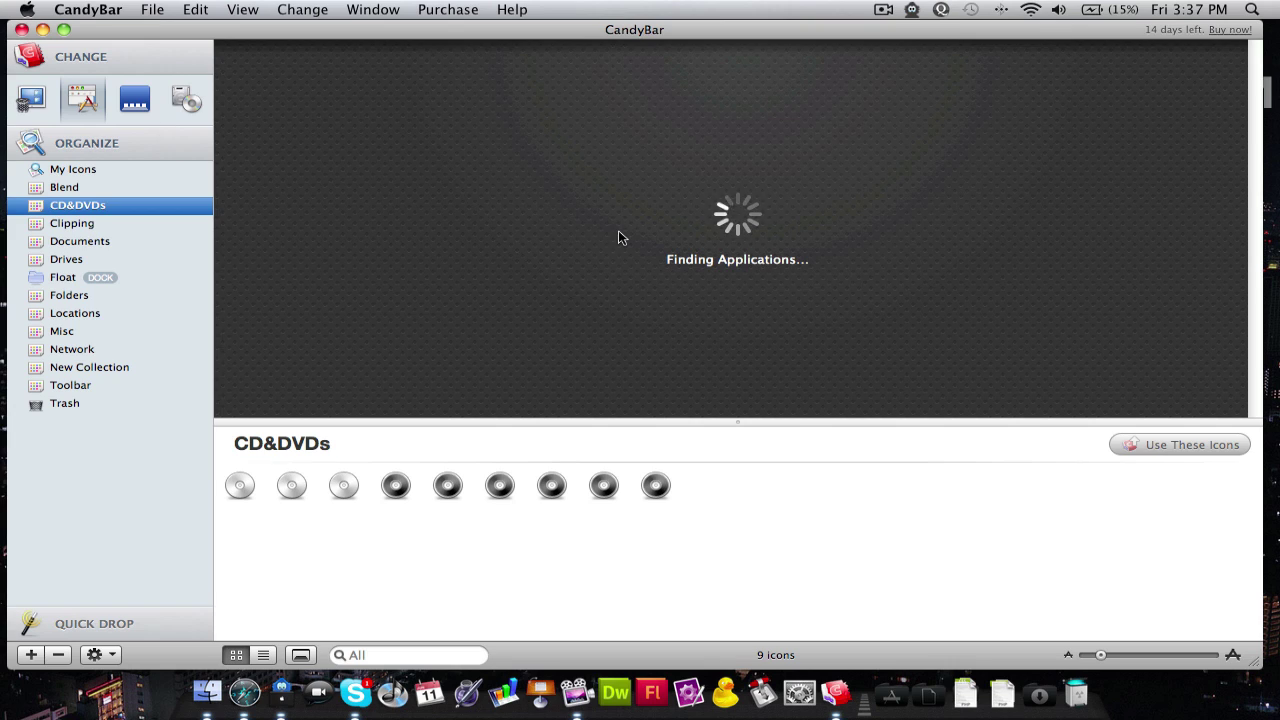
Step: Browse the installed applications and the 81-icon Float collection, then open the Glass Dock editor
scroll(620, 237, "down", 10)
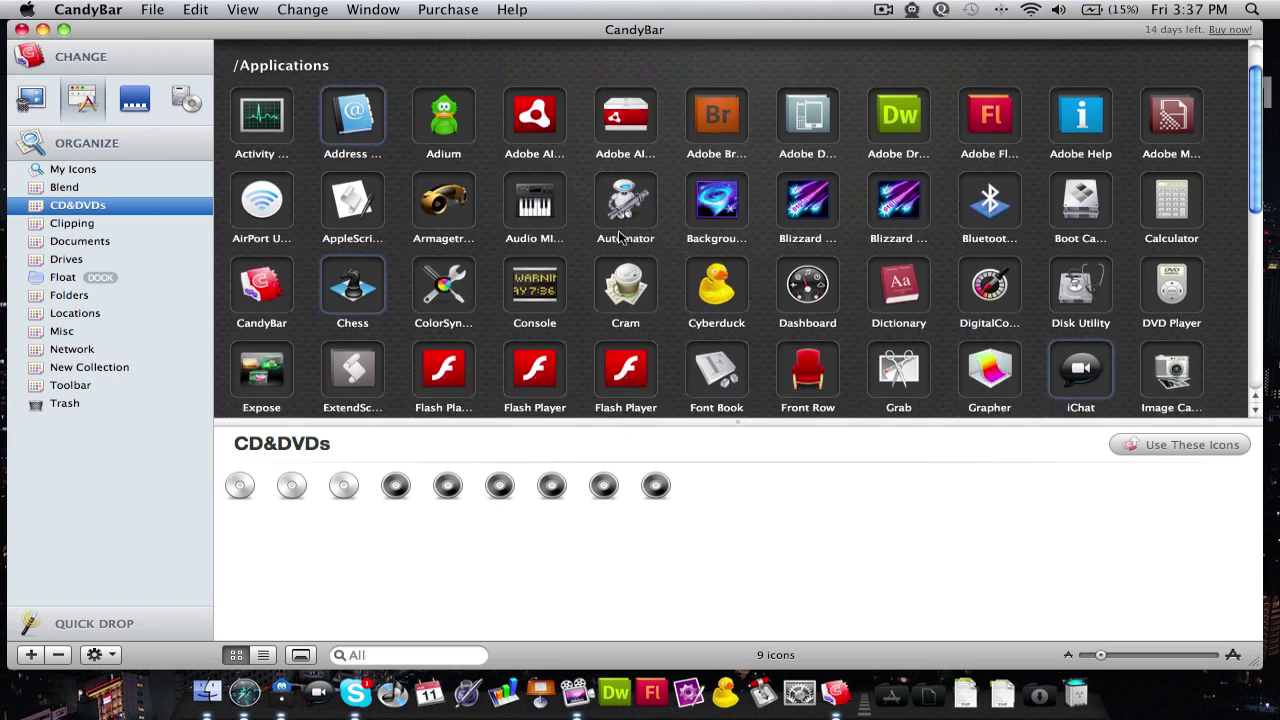
scroll(630, 233, "up", 7)
scroll(630, 233, "up", 2)
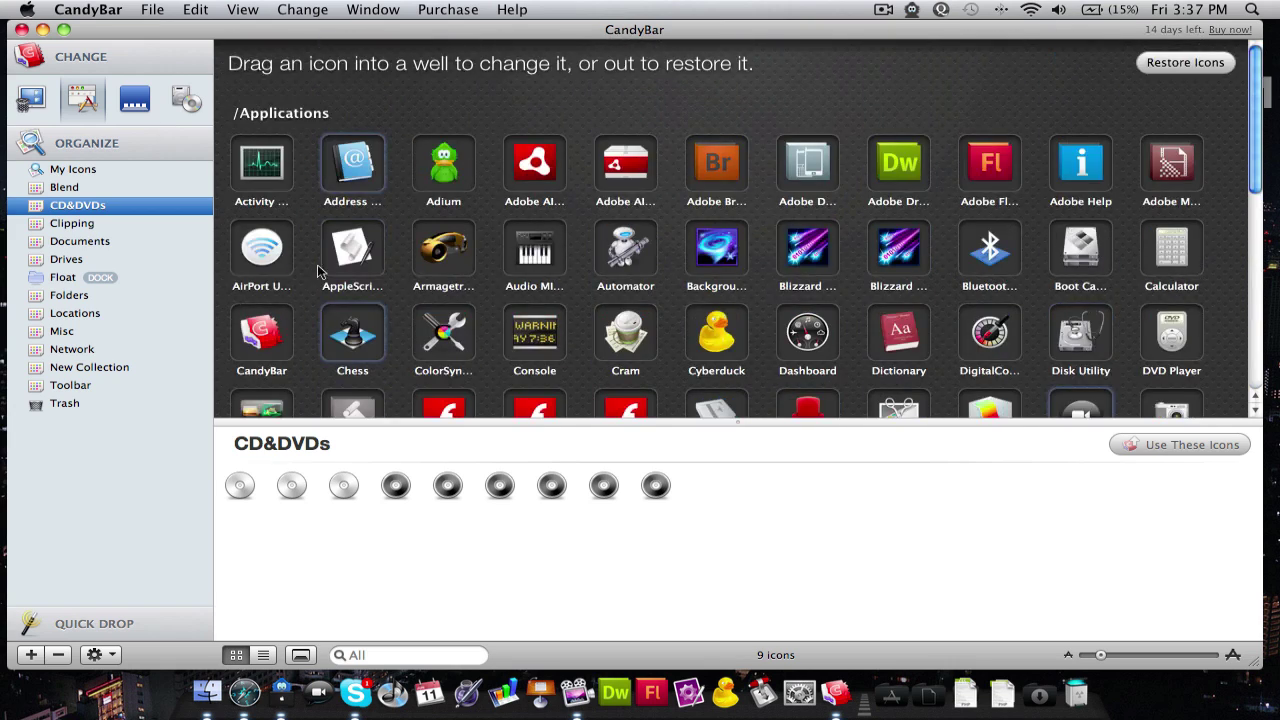
left_click(57, 280)
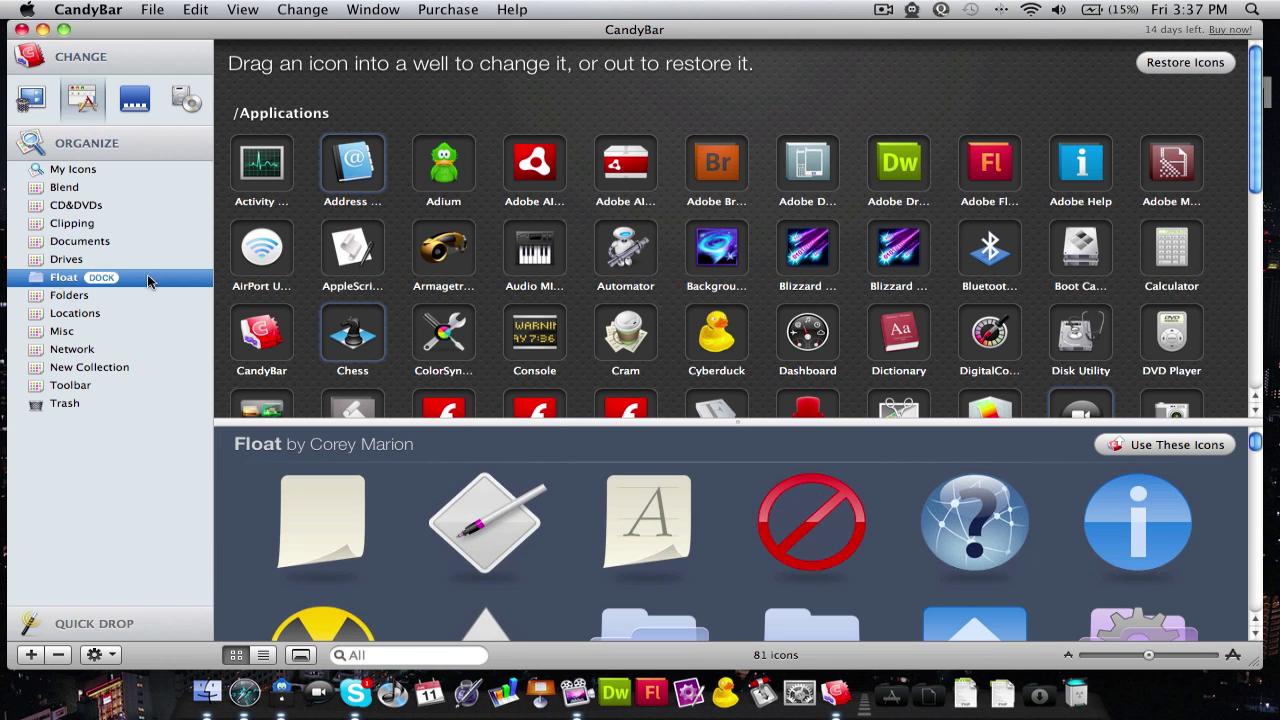
scroll(600, 546, "down", 5)
scroll(600, 546, "down", 10)
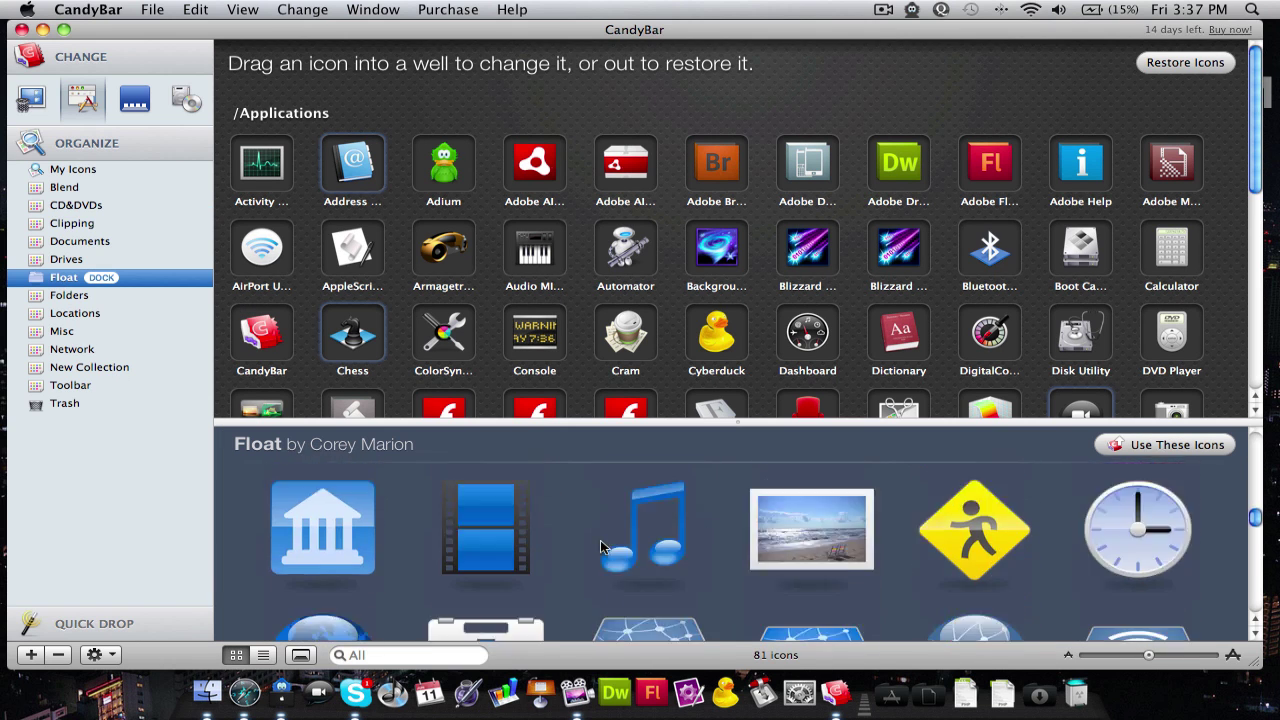
scroll(600, 546, "up", 8)
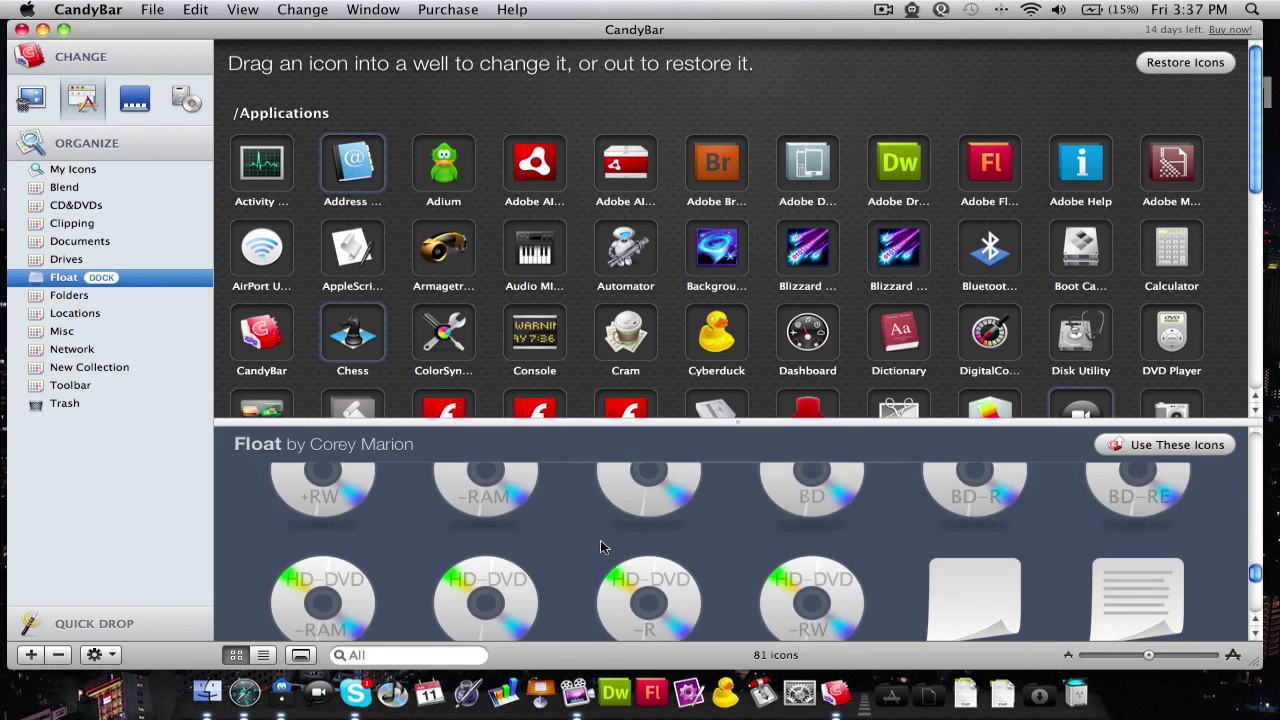
scroll(600, 546, "up", 5)
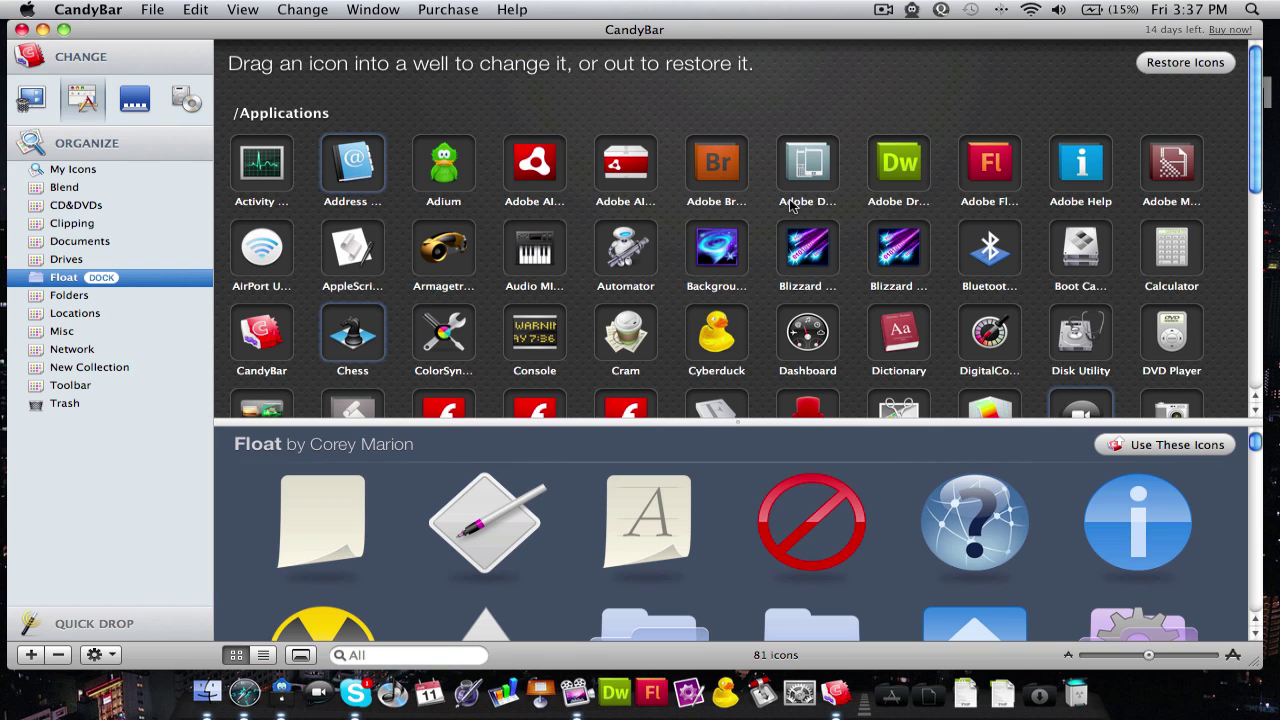
left_click(128, 102)
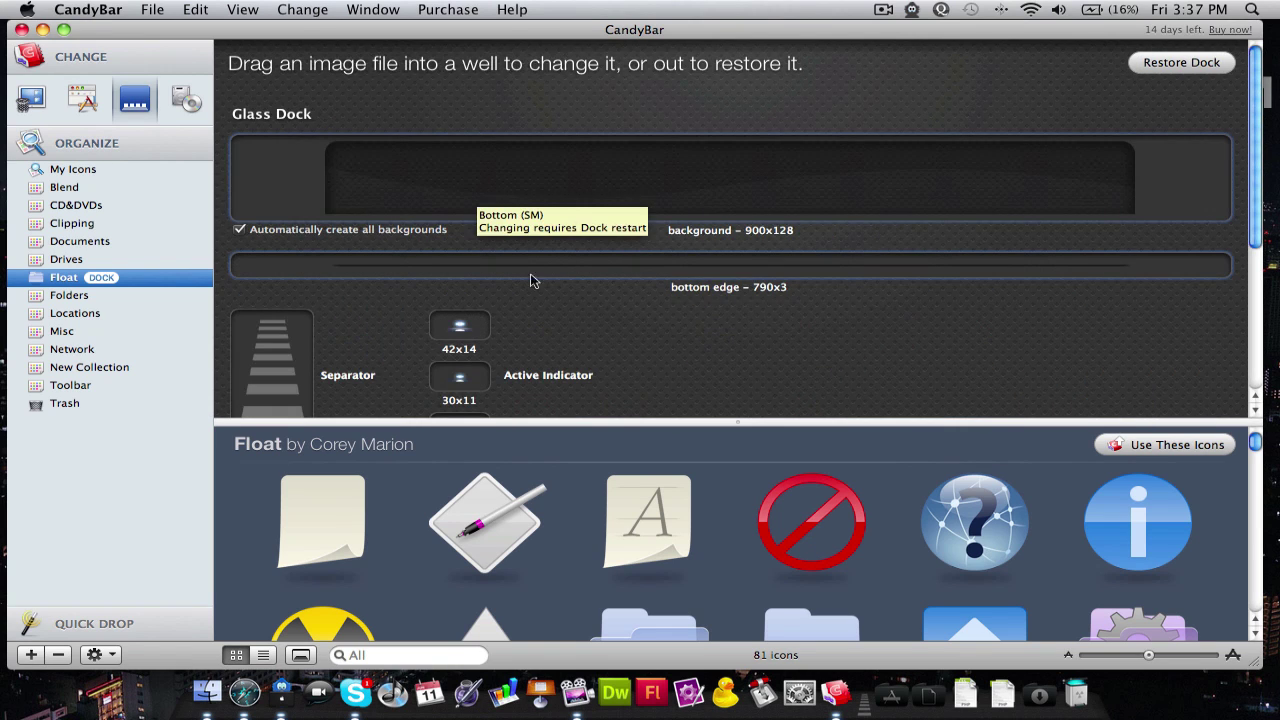
Step: Look over the Dock and Volumes editors, then return to system icons showing the Server icon
scroll(508, 375, "down", 5)
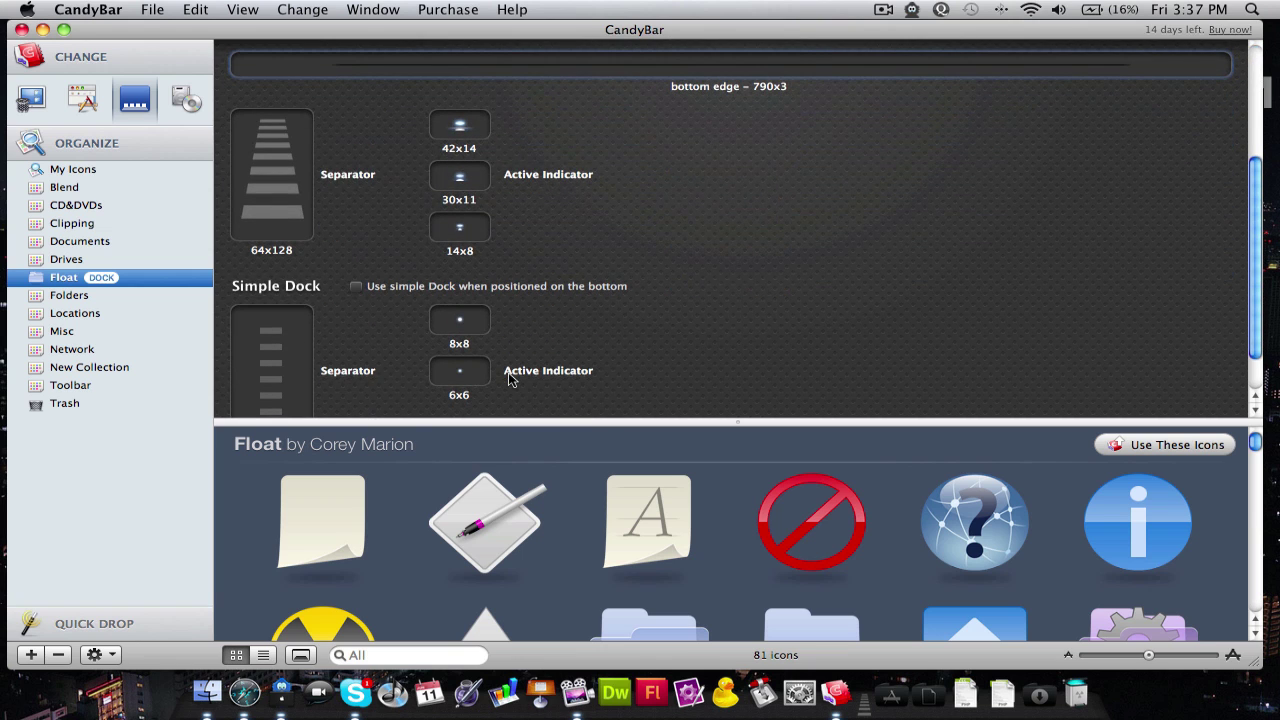
scroll(508, 372, "up", 5)
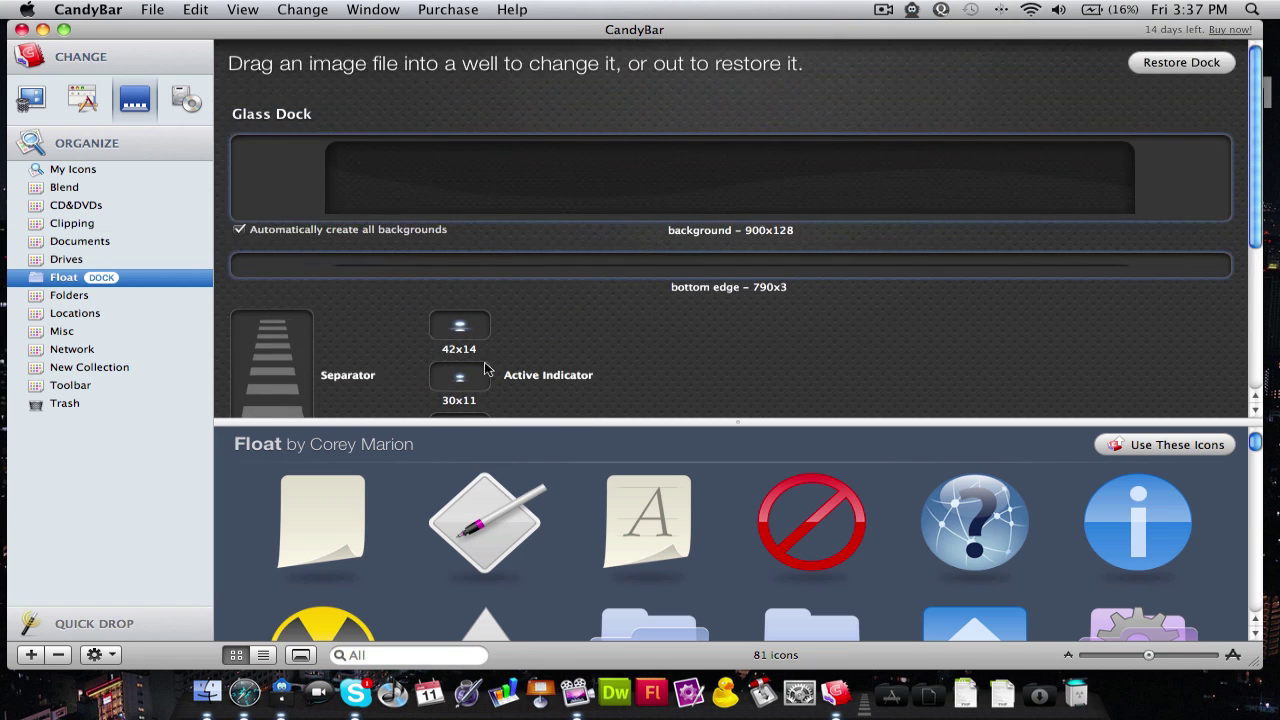
left_click(183, 97)
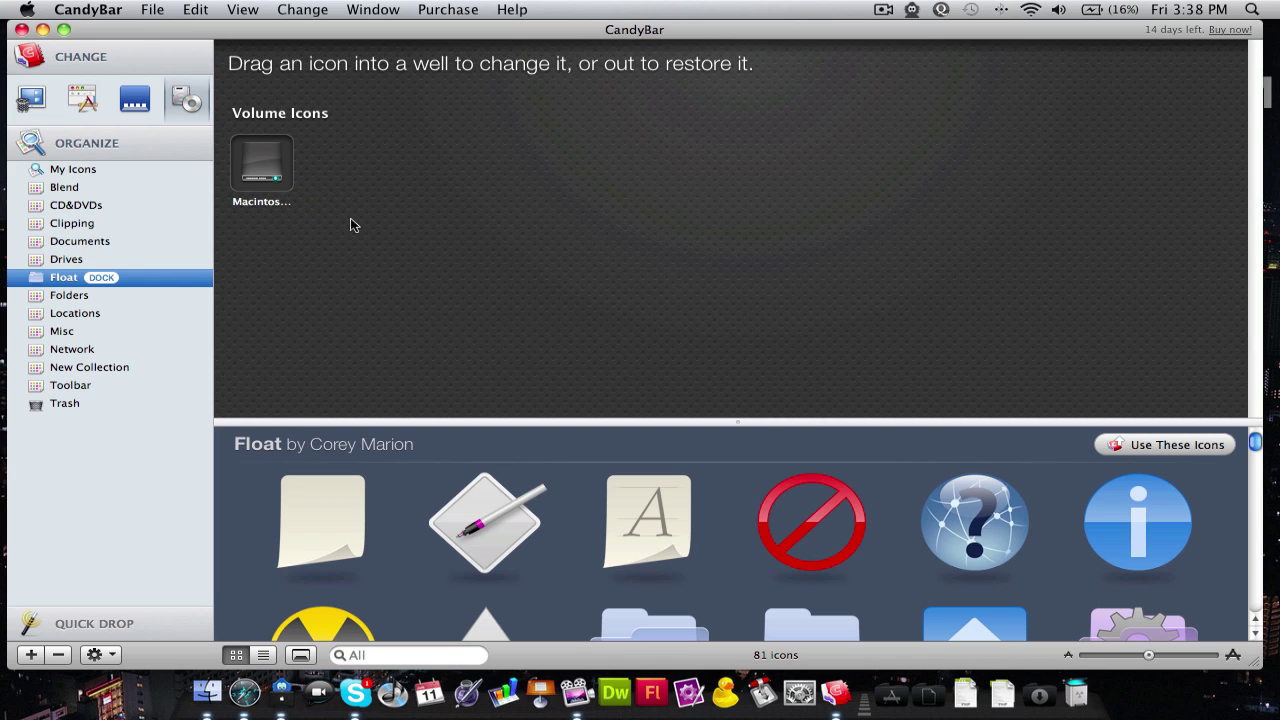
left_click(44, 104)
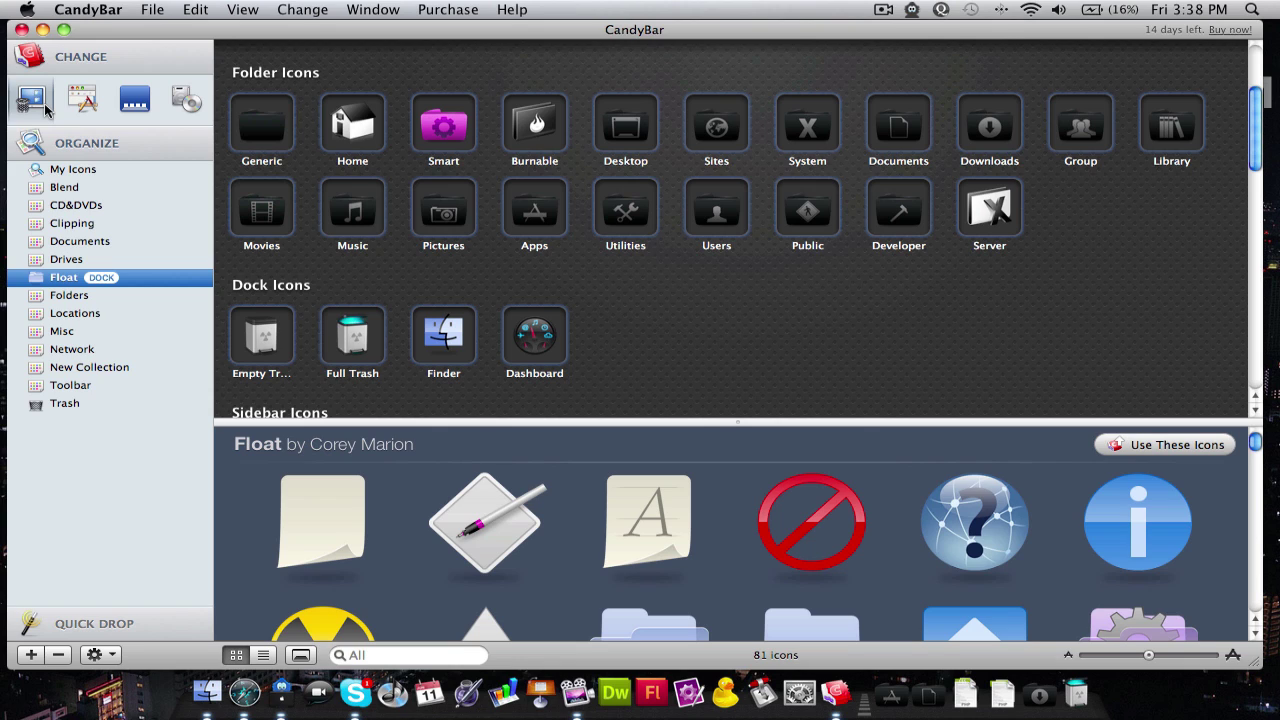
Step: Close the CandyBar window and bring Finder forward on the bare desktop
left_click(22, 31)
left_click(604, 275)
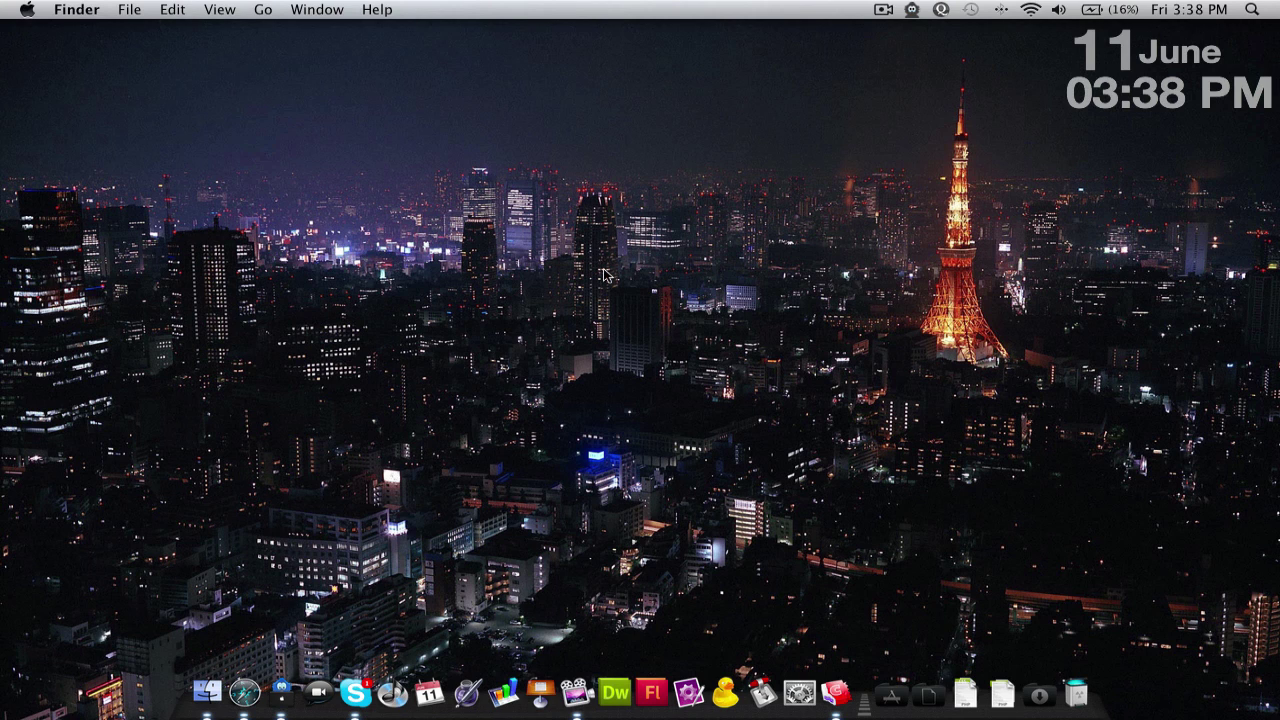